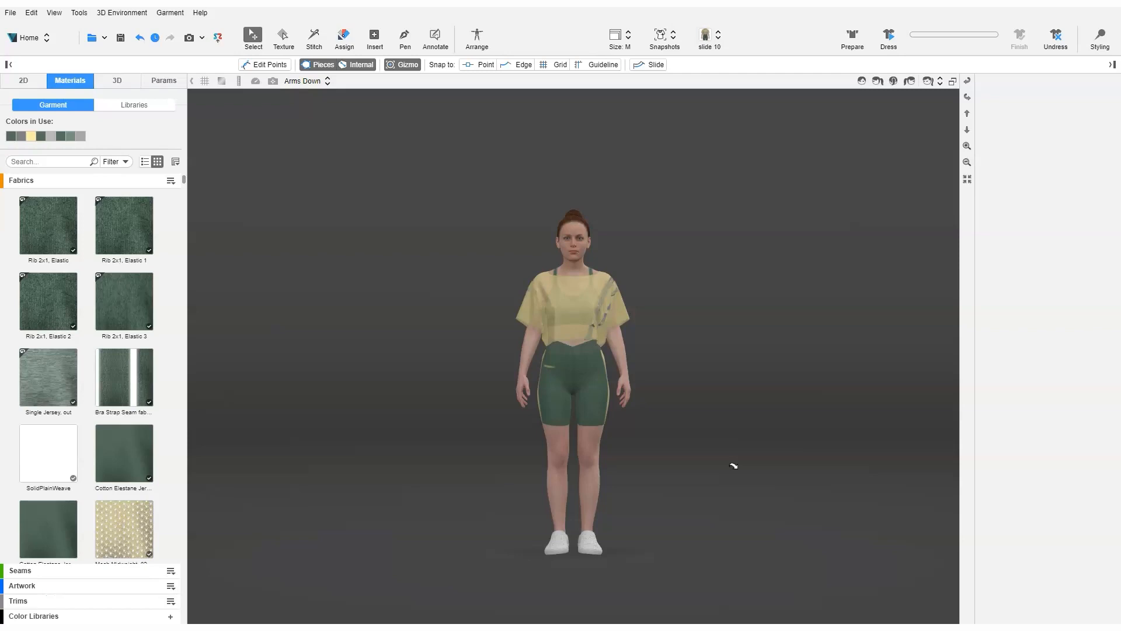
Switch to the Animation workspace and view the Texture and Assign tool options, returning to the Select tool.
{"action": "left_click", "coordinate": [46, 38]}
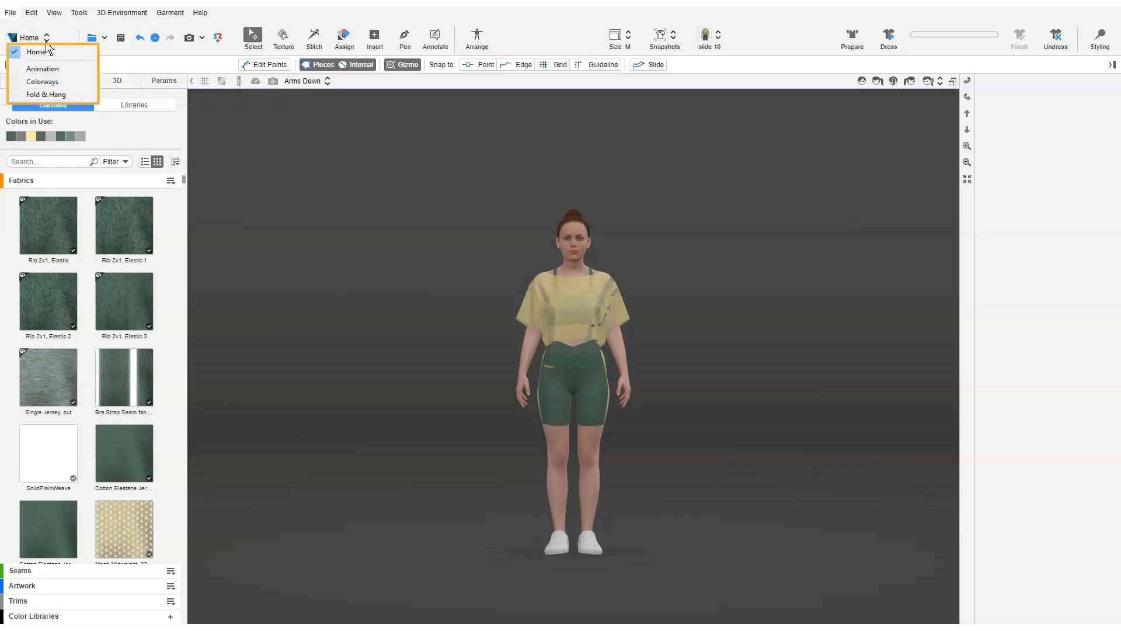
{"action": "left_click", "coordinate": [45, 69]}
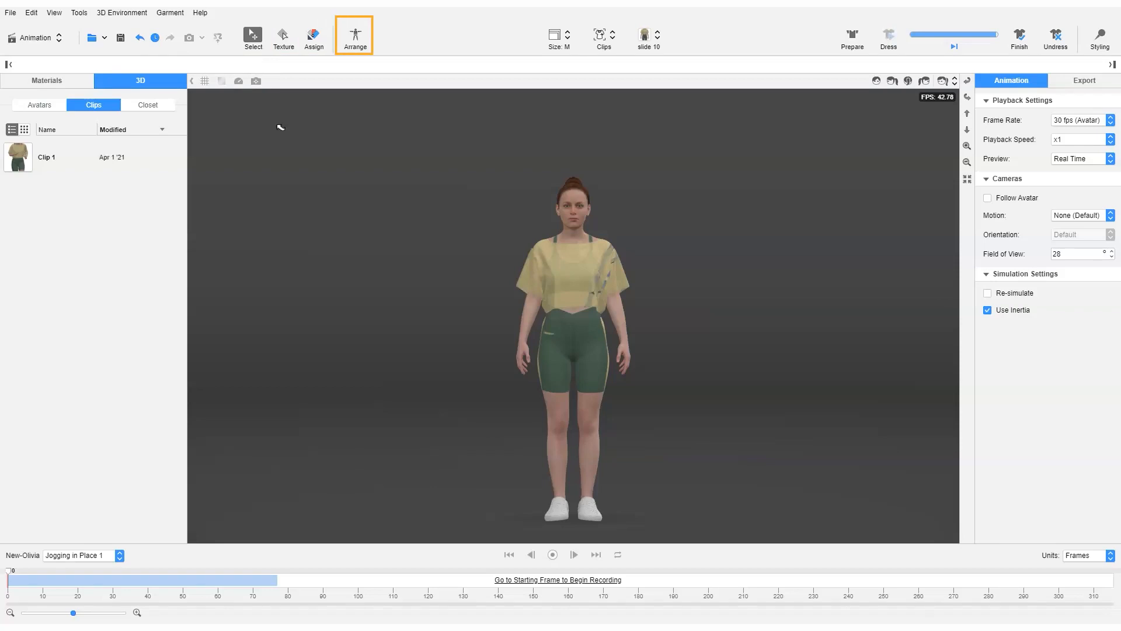
{"action": "left_click", "coordinate": [282, 37]}
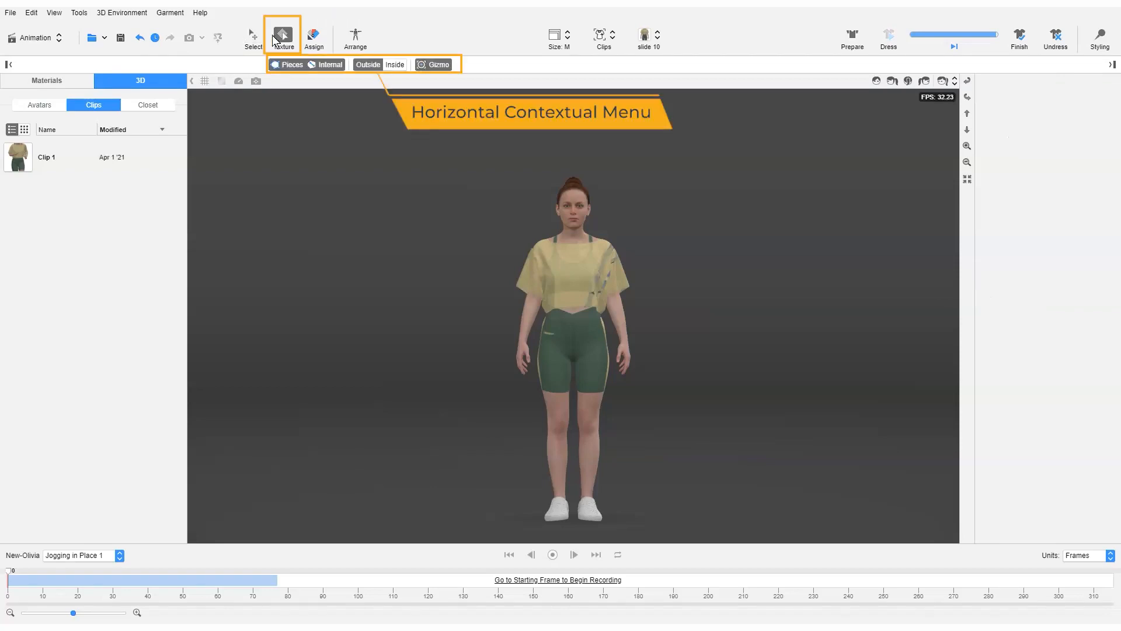
{"action": "left_click", "coordinate": [312, 37]}
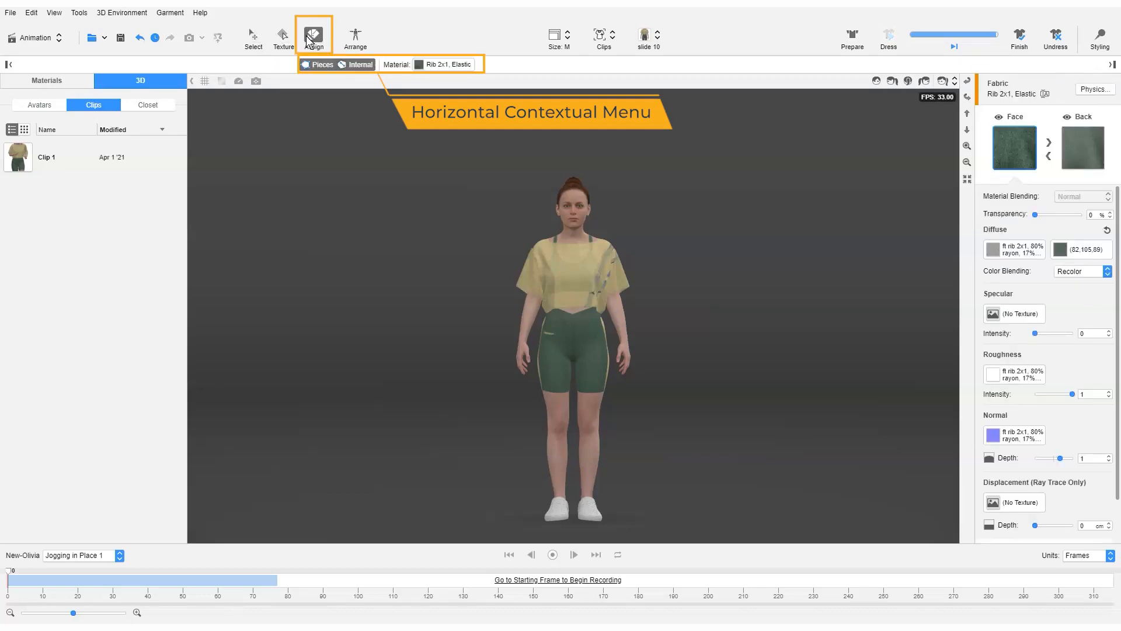
{"action": "left_click", "coordinate": [255, 40]}
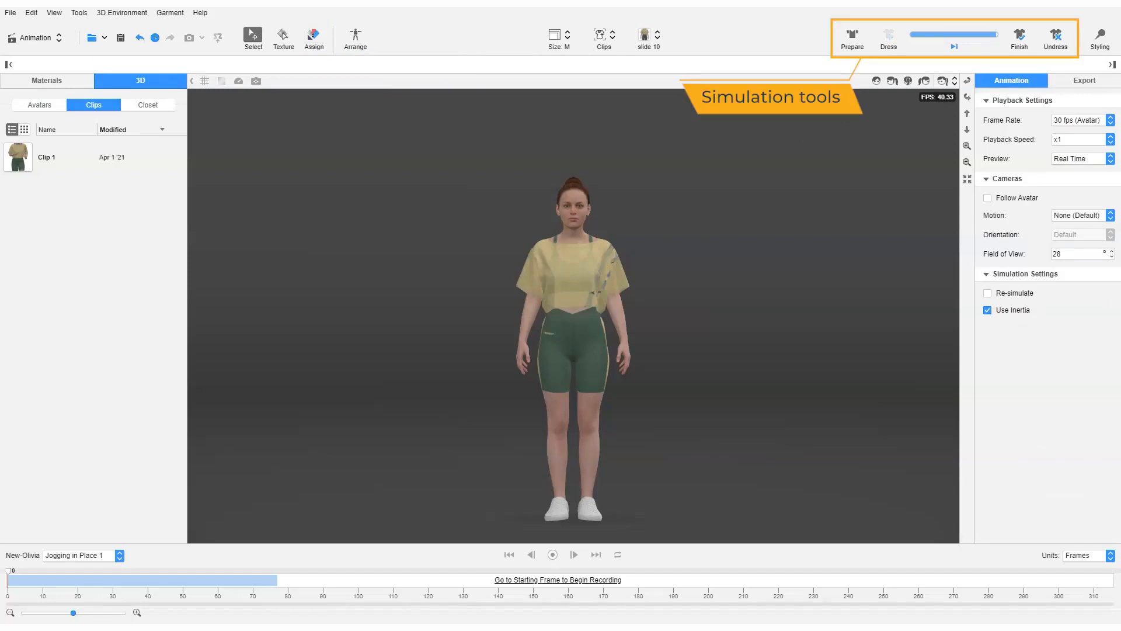
Dress the avatar by running and finishing the garment simulation, and briefly try the Styling mode.
{"action": "left_click", "coordinate": [888, 48]}
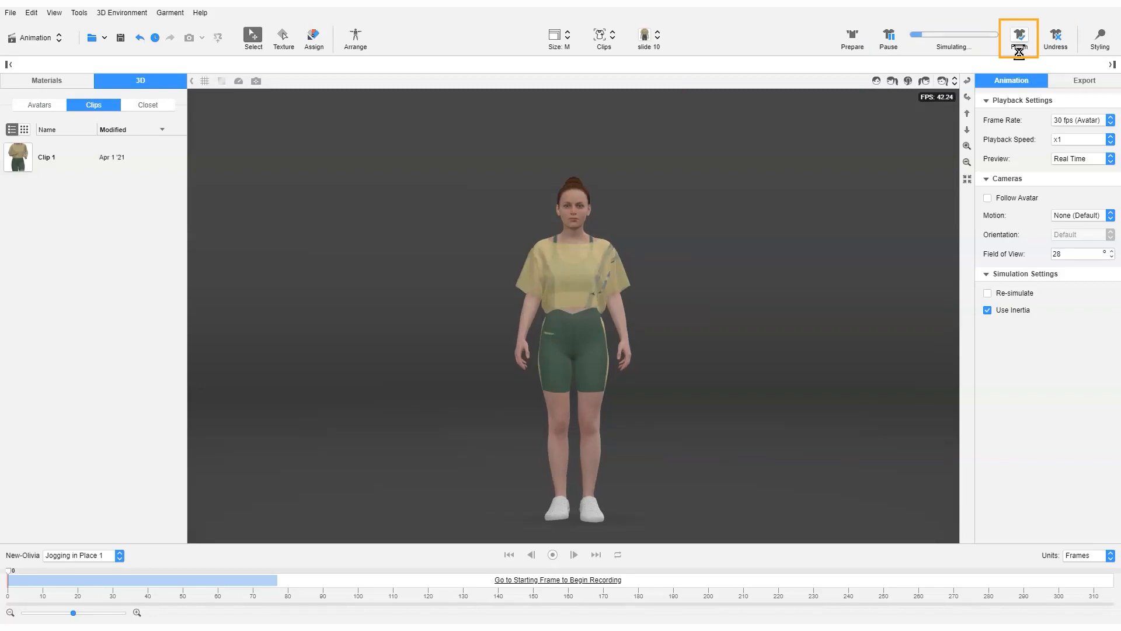
{"action": "left_click", "coordinate": [1019, 43]}
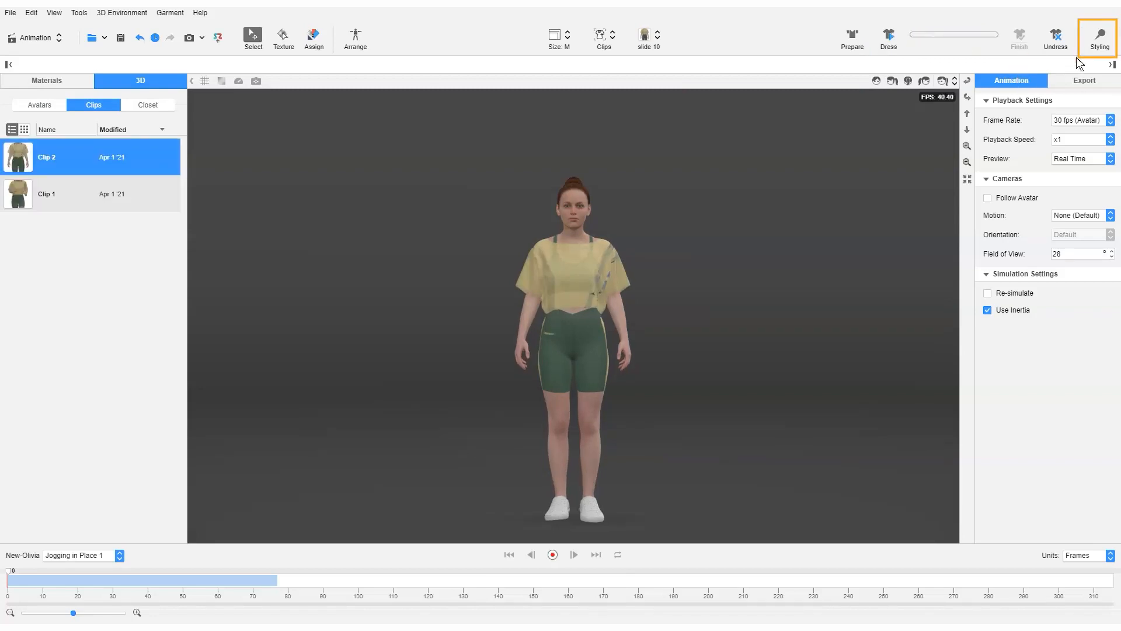
{"action": "left_click", "coordinate": [1100, 38]}
{"action": "left_click", "coordinate": [1104, 40]}
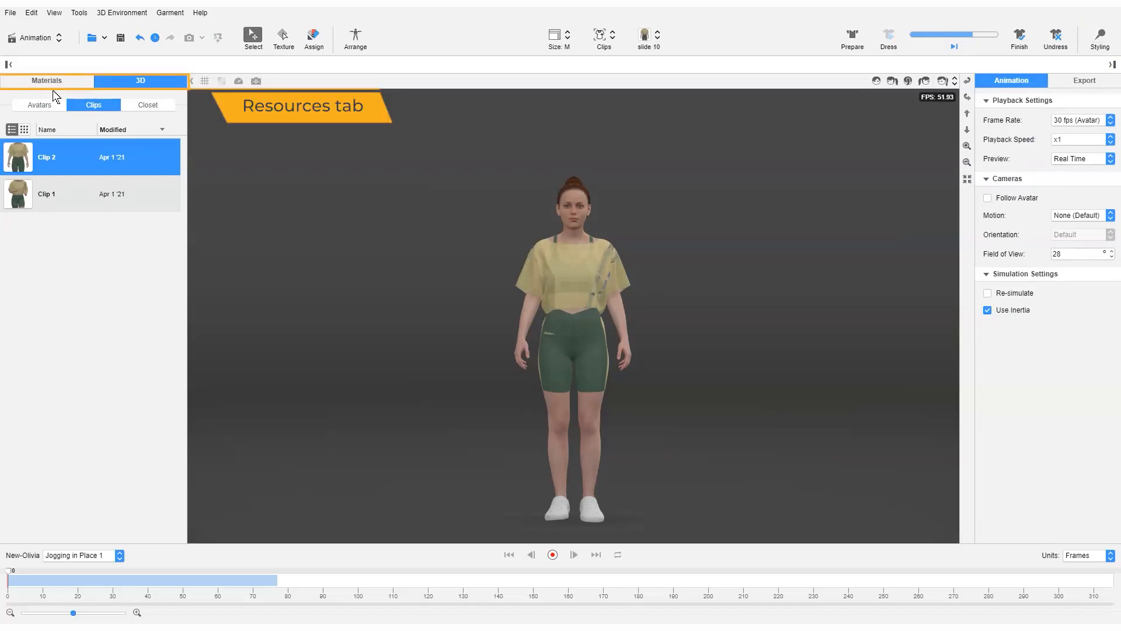
Browse the material resources, covering the garment's fabrics and the Knits library.
{"action": "left_click", "coordinate": [50, 81]}
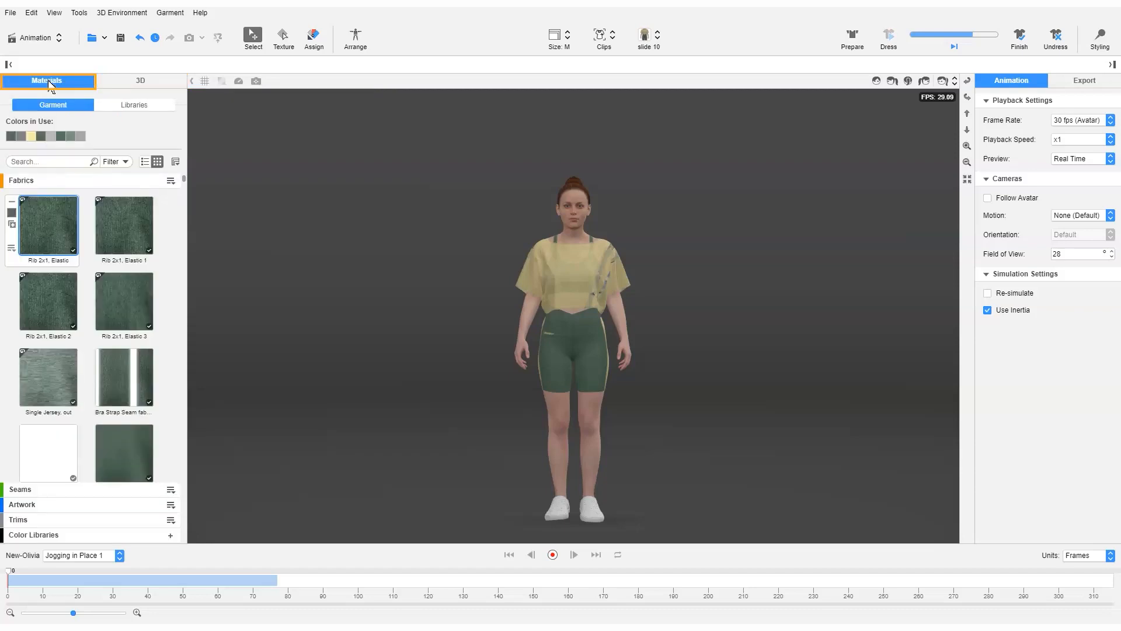
{"action": "left_click", "coordinate": [134, 105]}
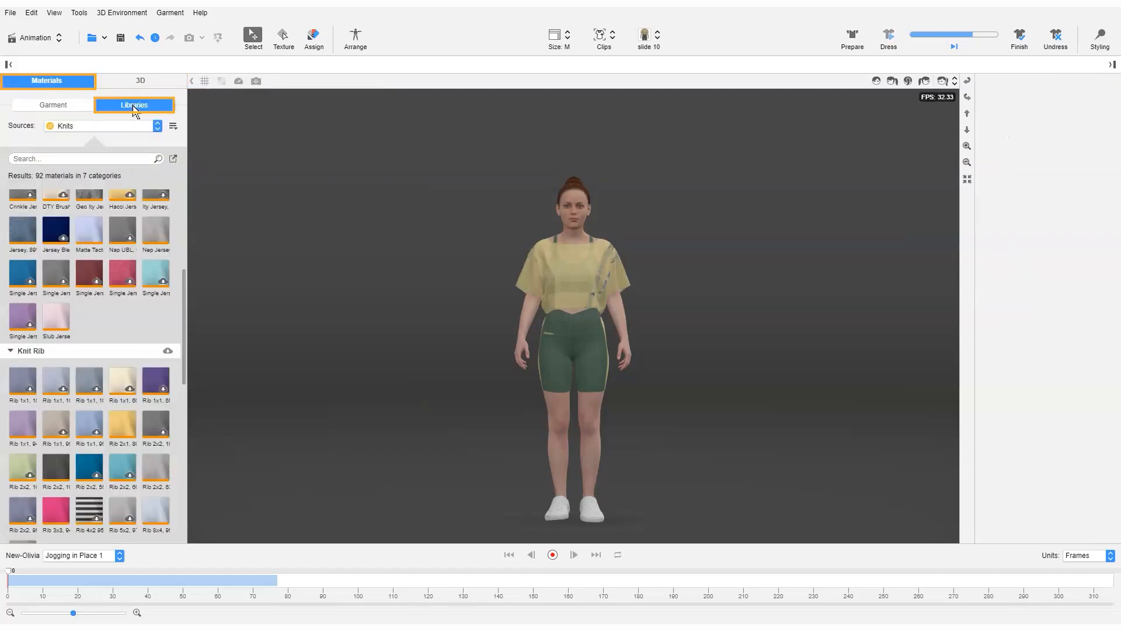
{"action": "scroll", "coordinate": [140, 251], "scroll_direction": "down", "scroll_amount": 2}
{"action": "scroll", "coordinate": [142, 251], "scroll_direction": "down", "scroll_amount": 2}
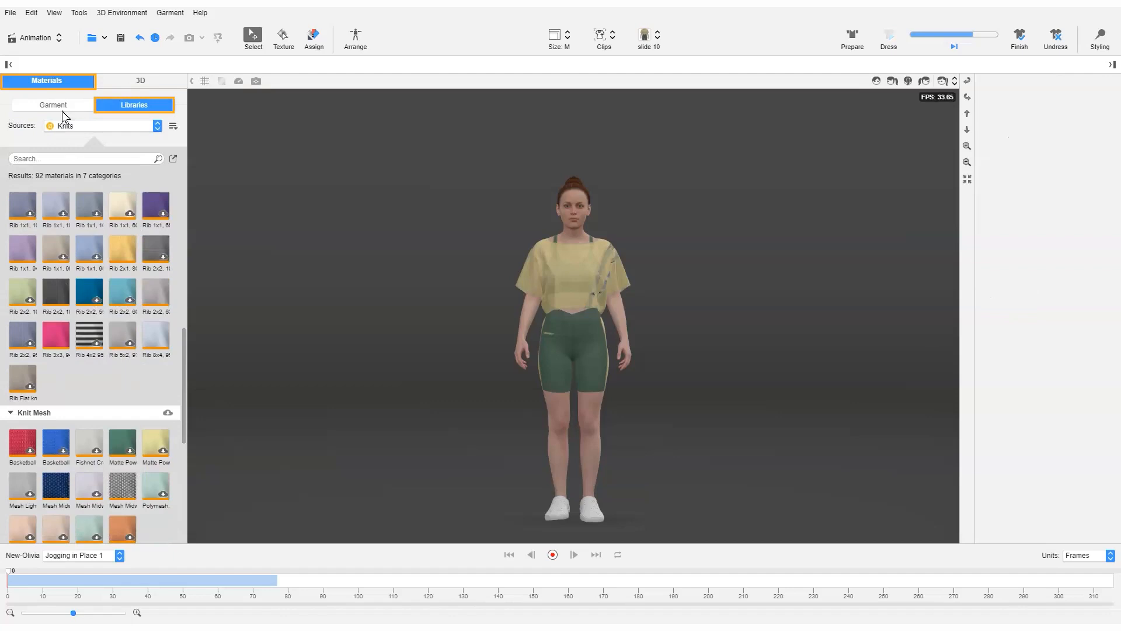
{"action": "left_click", "coordinate": [58, 106]}
{"action": "left_click", "coordinate": [170, 180]}
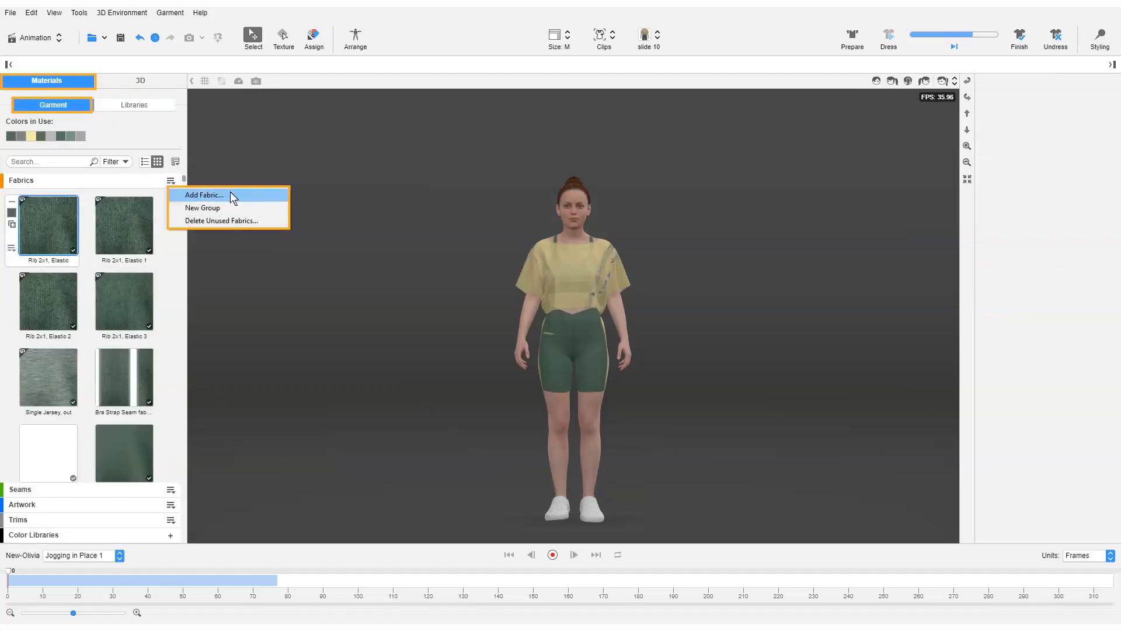
Go through the Avatars, Clips and Closet resources for 3D, returning to the list of clips.
{"action": "left_click", "coordinate": [140, 82]}
{"action": "left_click", "coordinate": [40, 107]}
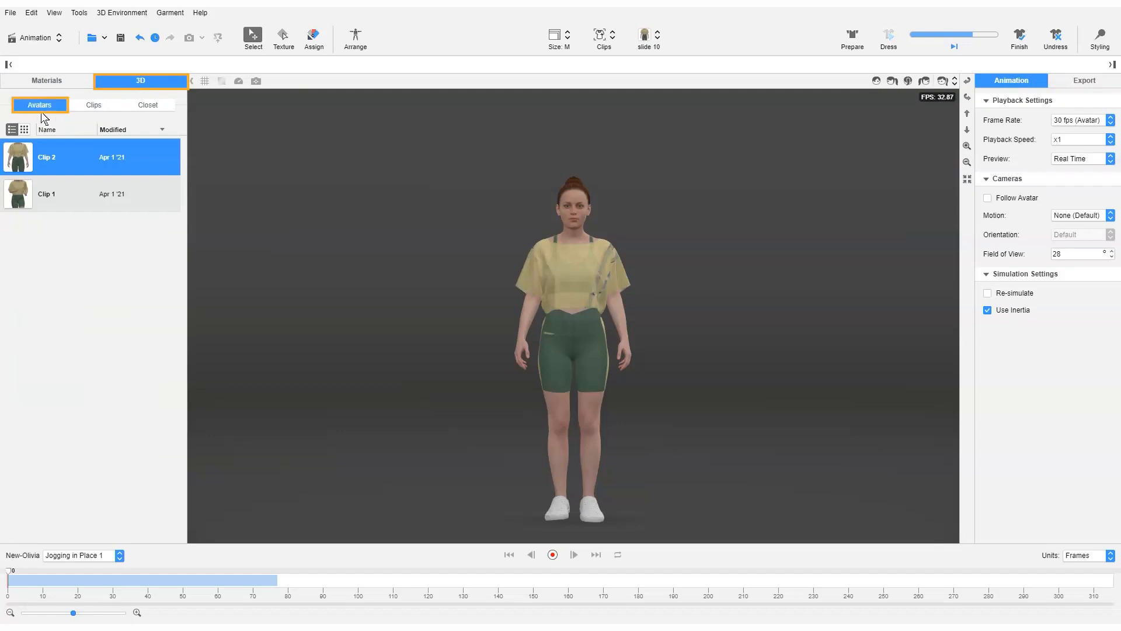
{"action": "left_click", "coordinate": [88, 111]}
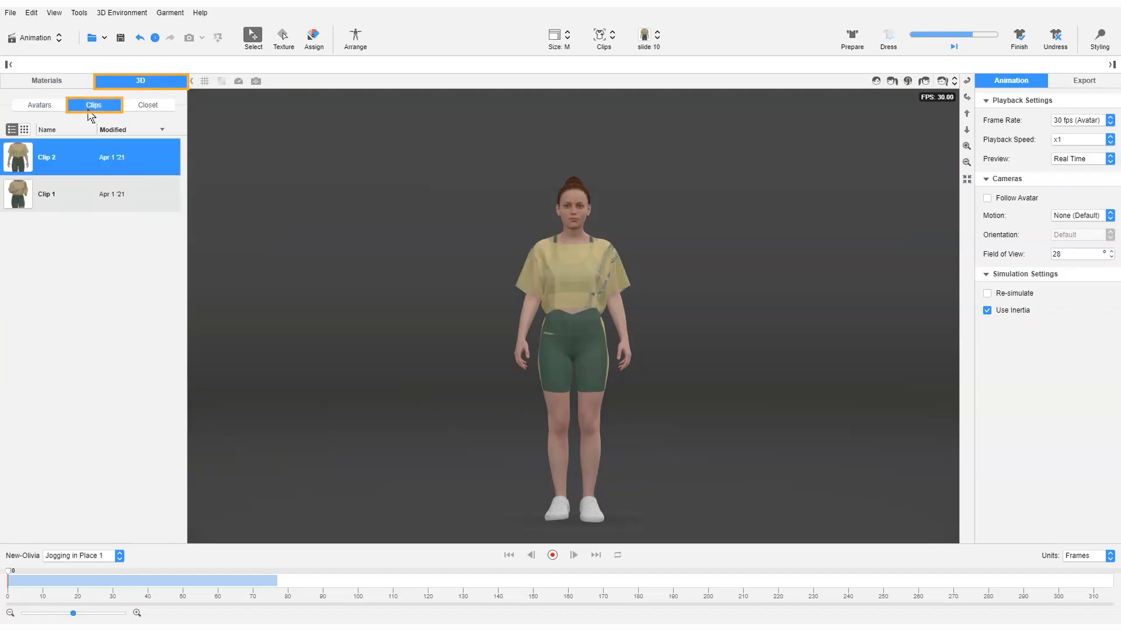
{"action": "left_click", "coordinate": [150, 109]}
{"action": "left_click", "coordinate": [95, 108]}
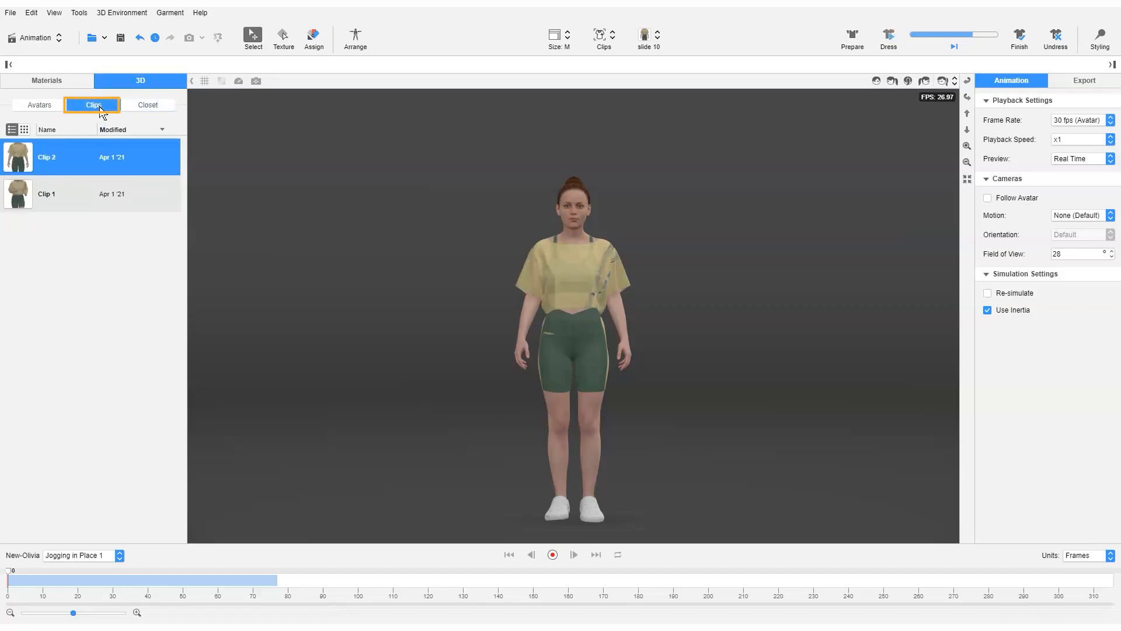
Load Clip 1 and review the animations available for the avatar, keeping Jogging in Place 1.
{"action": "left_click", "coordinate": [90, 197]}
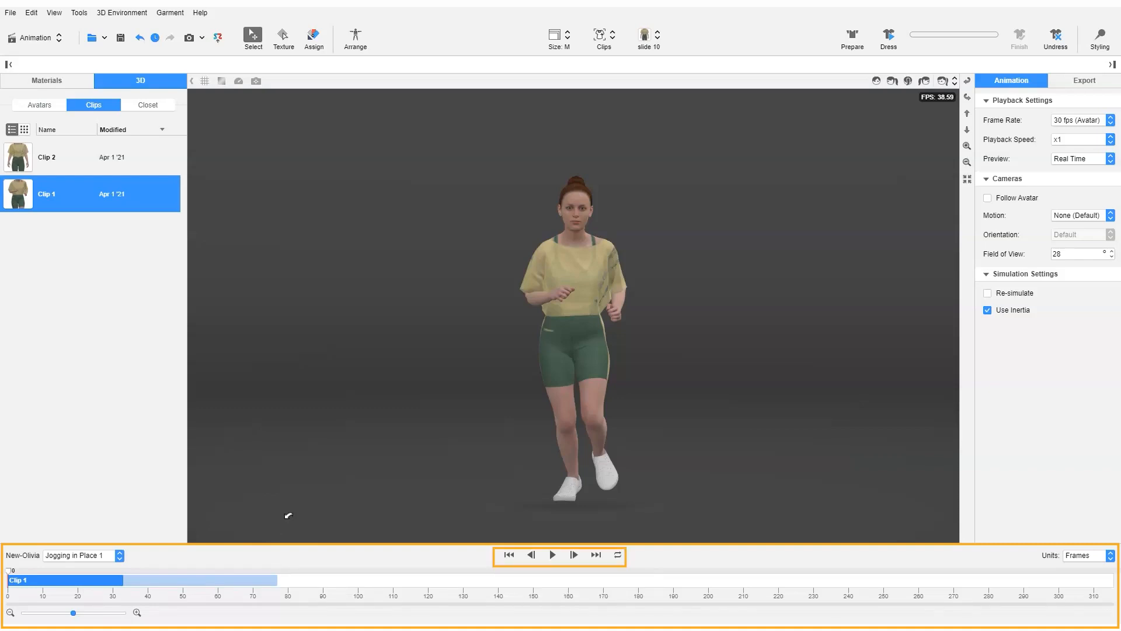
{"action": "left_click", "coordinate": [120, 556]}
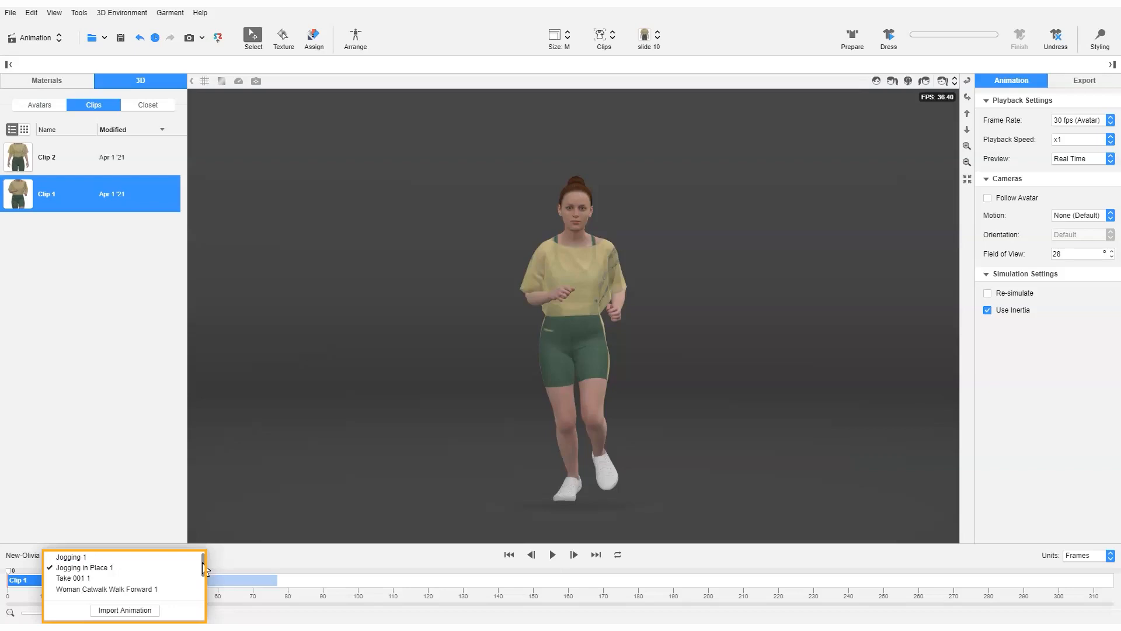
{"action": "left_click_drag", "start_coordinate": [205, 569], "coordinate": [205, 587]}
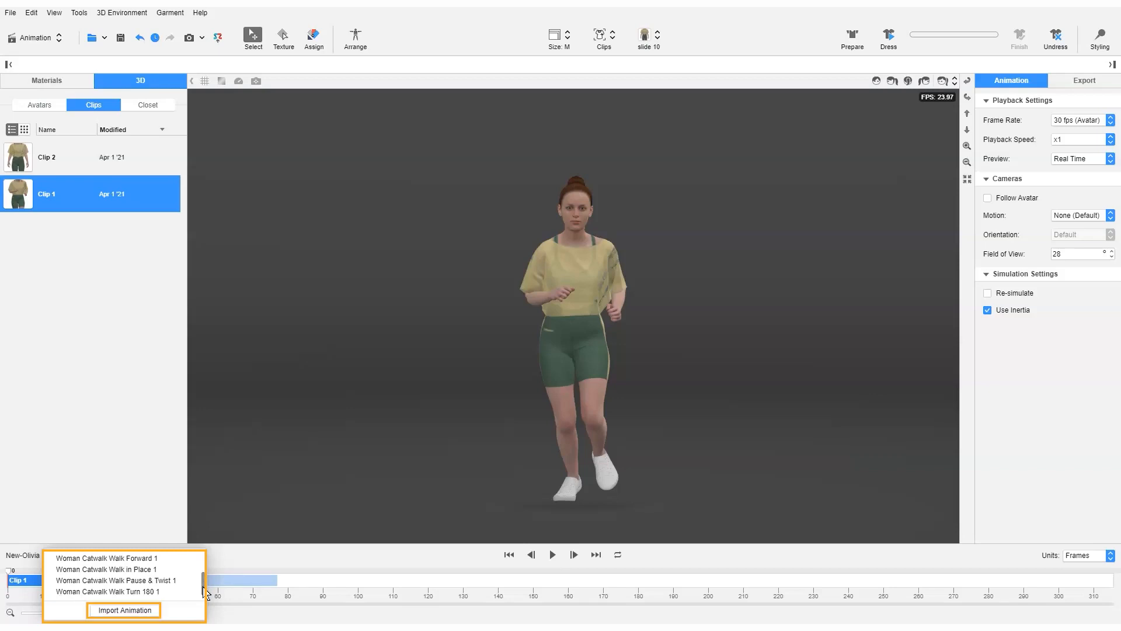
{"action": "left_click", "coordinate": [236, 561]}
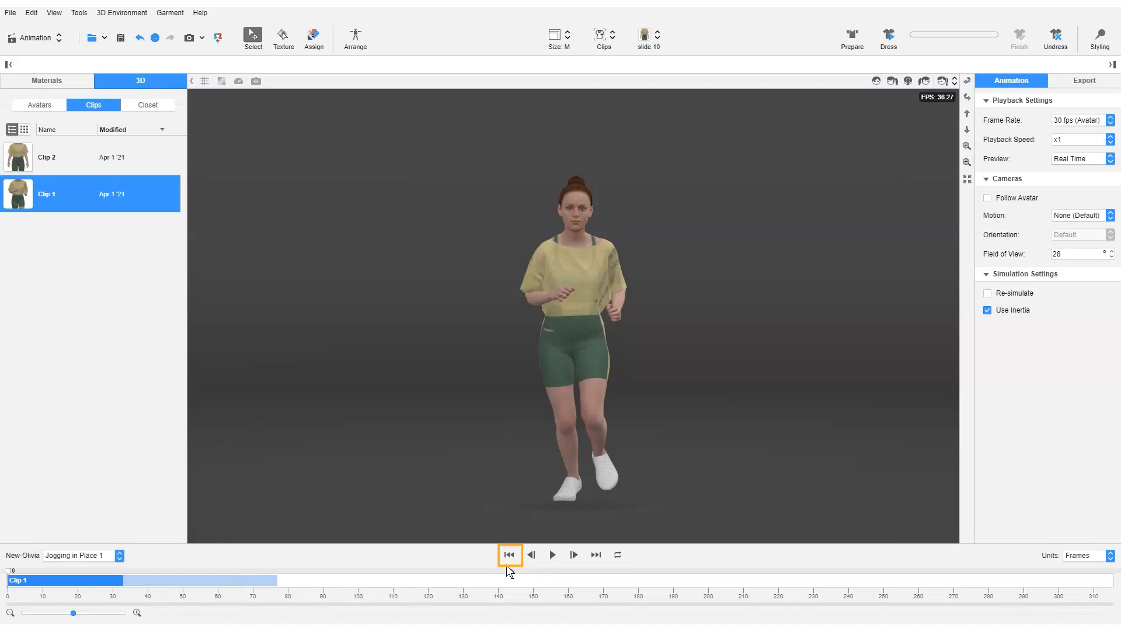
Play Clip 1, turn on looped playback, and move the playhead back to frame 0.
{"action": "left_click", "coordinate": [553, 555]}
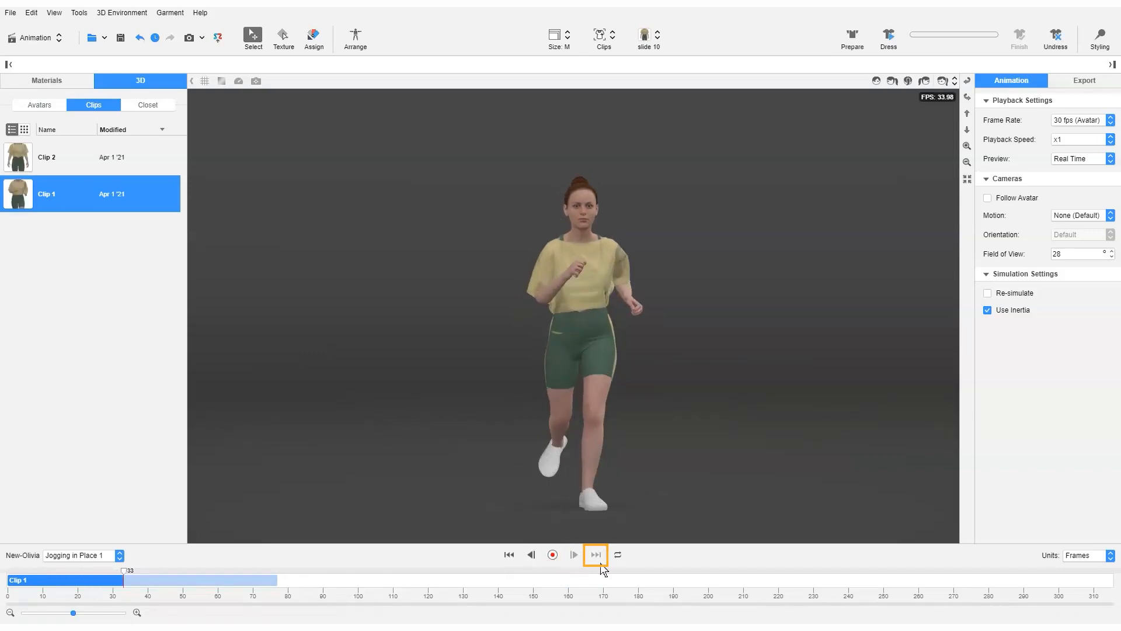
{"action": "left_click", "coordinate": [619, 557]}
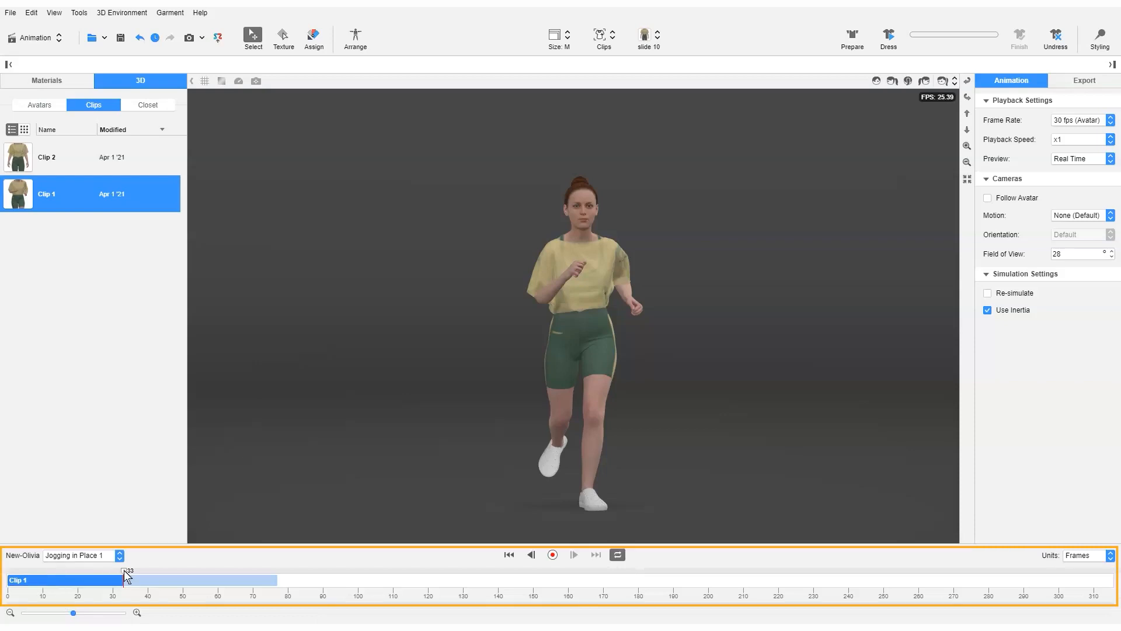
{"action": "left_click_drag", "start_coordinate": [124, 574], "coordinate": [15, 586]}
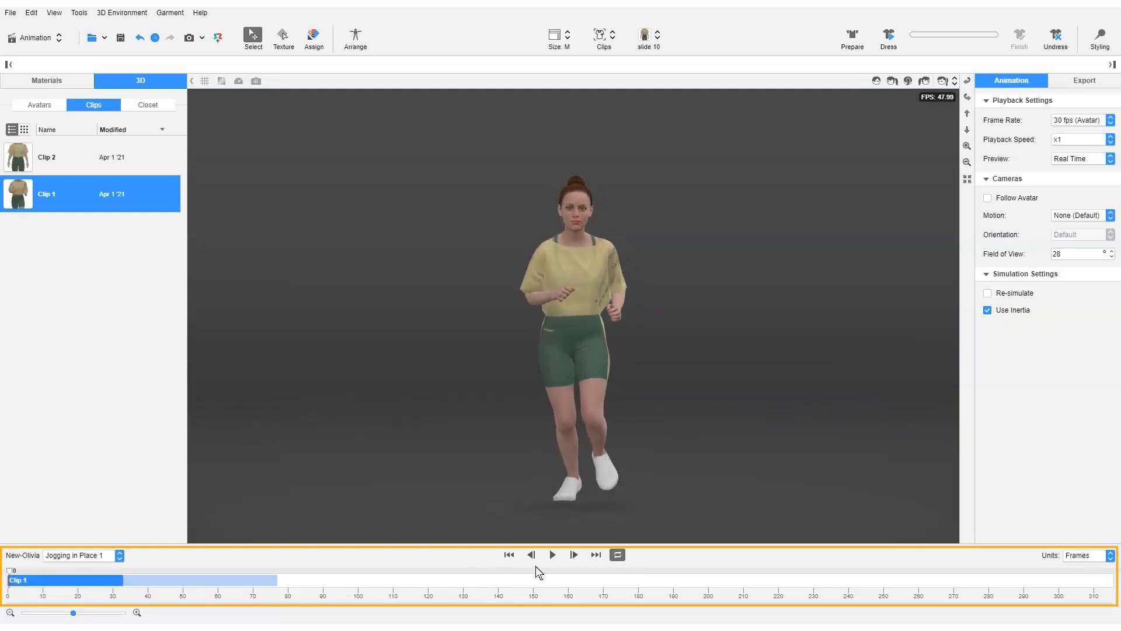
Replay the looped clip from the start and scrub the playhead to frame 11.
{"action": "left_click", "coordinate": [552, 554]}
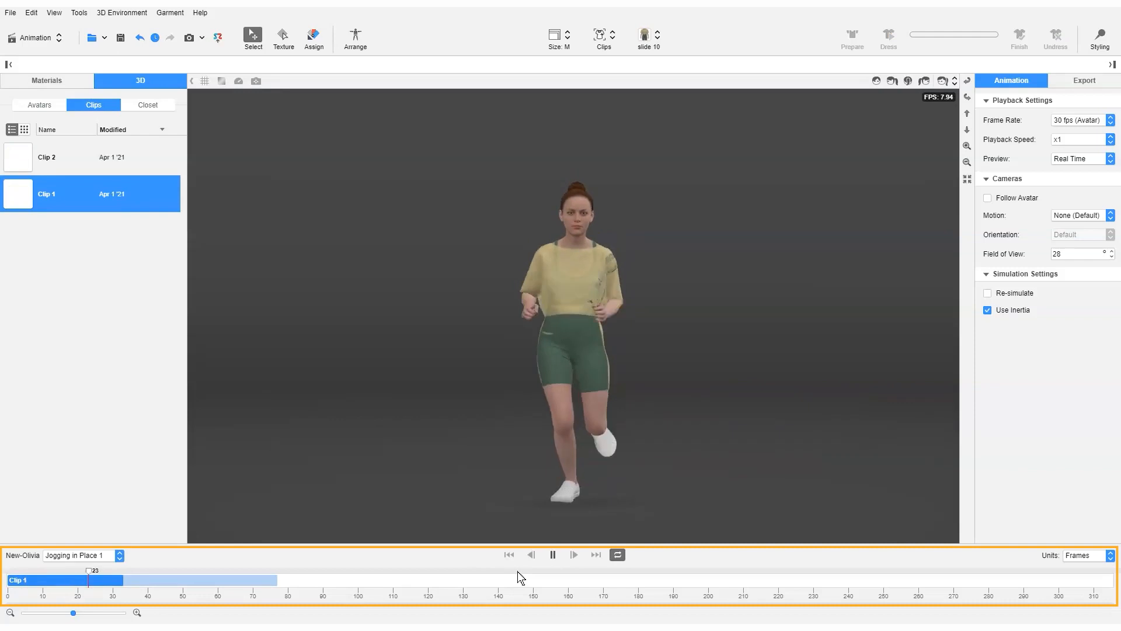
{"action": "left_click", "coordinate": [64, 578]}
{"action": "mouse_move", "coordinate": [65, 579]}
{"action": "left_mouse_down"}
{"action": "mouse_move", "coordinate": [104, 578]}
{"action": "mouse_move", "coordinate": [47, 582]}
{"action": "left_mouse_up"}
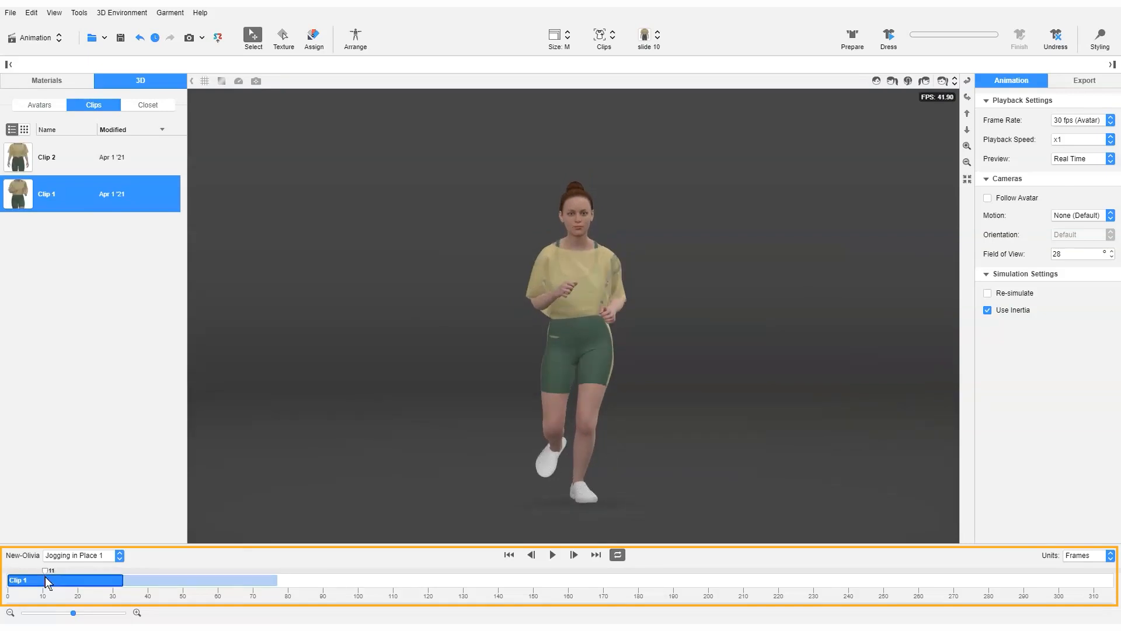
Undress the avatar and preview the Jogging in Place 1 animation without the garment.
{"action": "left_click", "coordinate": [1056, 38]}
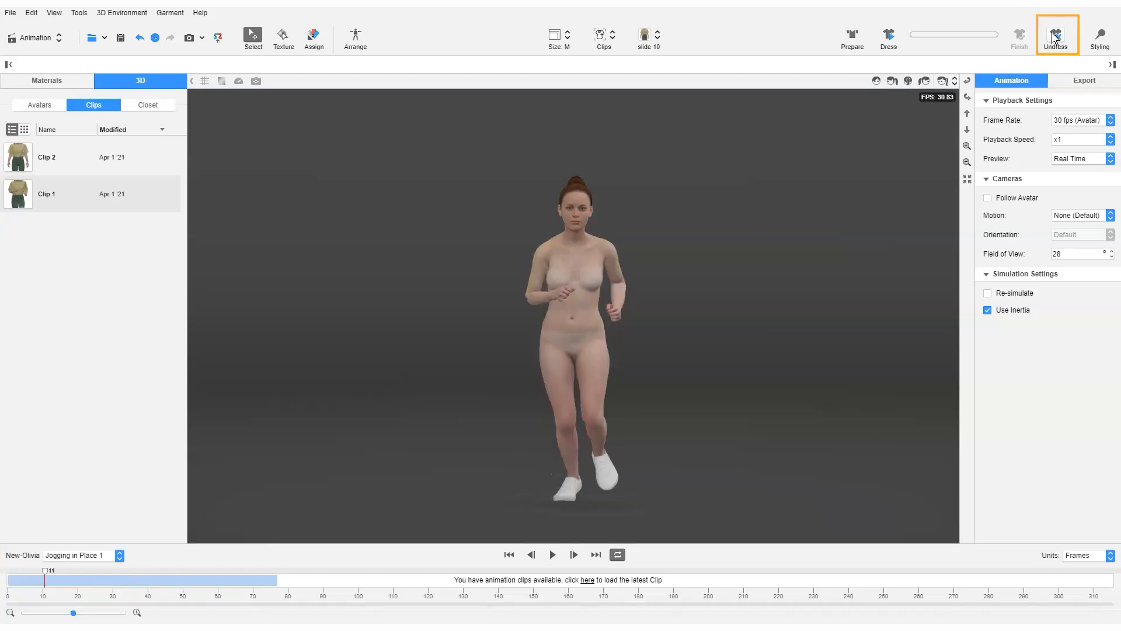
{"action": "left_click_drag", "start_coordinate": [97, 572], "coordinate": [271, 567]}
{"action": "left_click", "coordinate": [552, 554]}
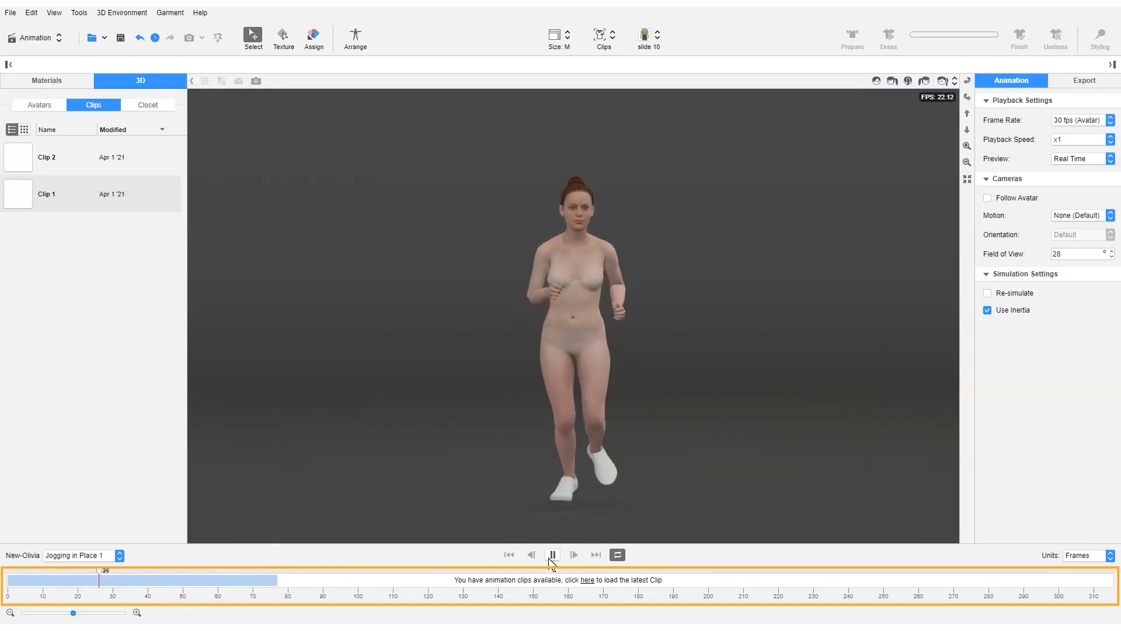
{"action": "left_click", "coordinate": [553, 555]}
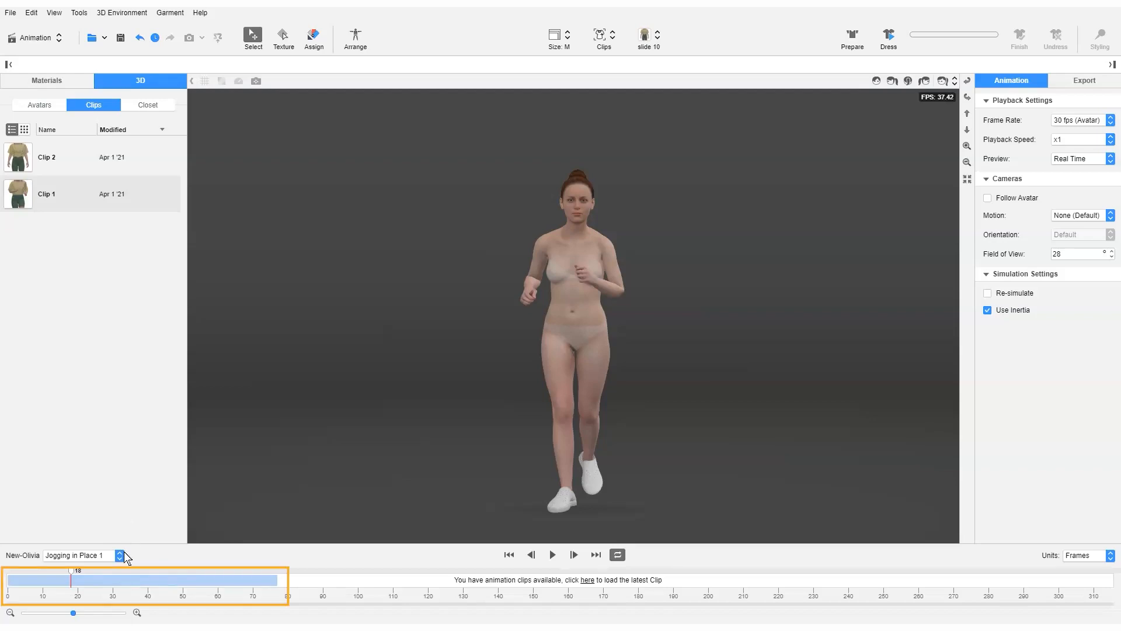
Change the avatar's animation to Woman Catwalk Walk in Place 1, followed by Jogging 1.
{"action": "left_click", "coordinate": [125, 554]}
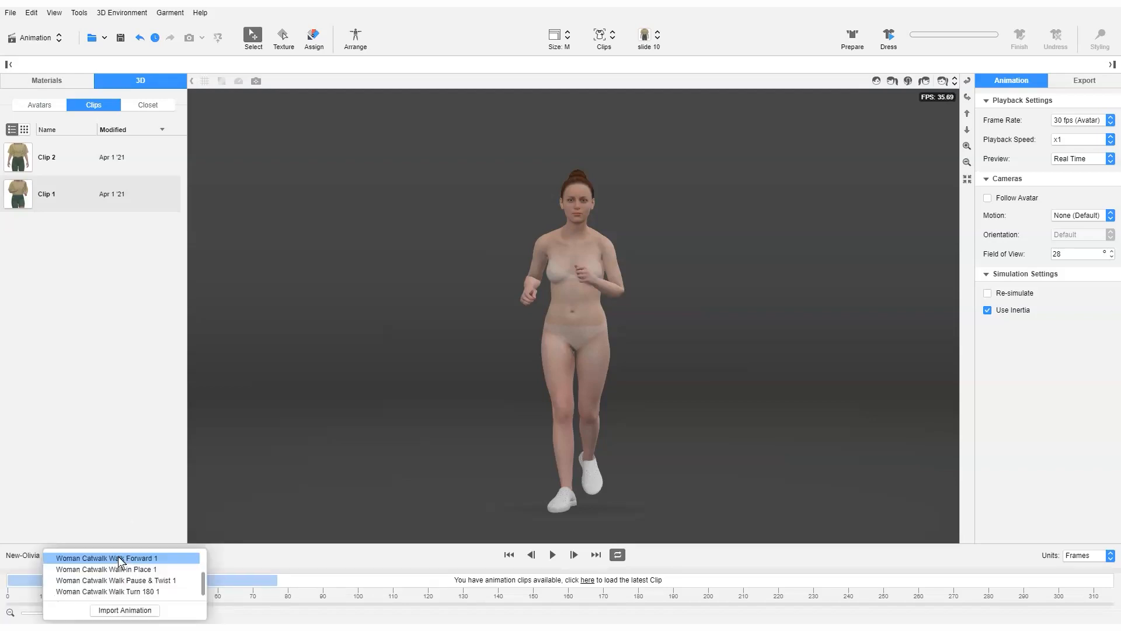
{"action": "left_click", "coordinate": [138, 571]}
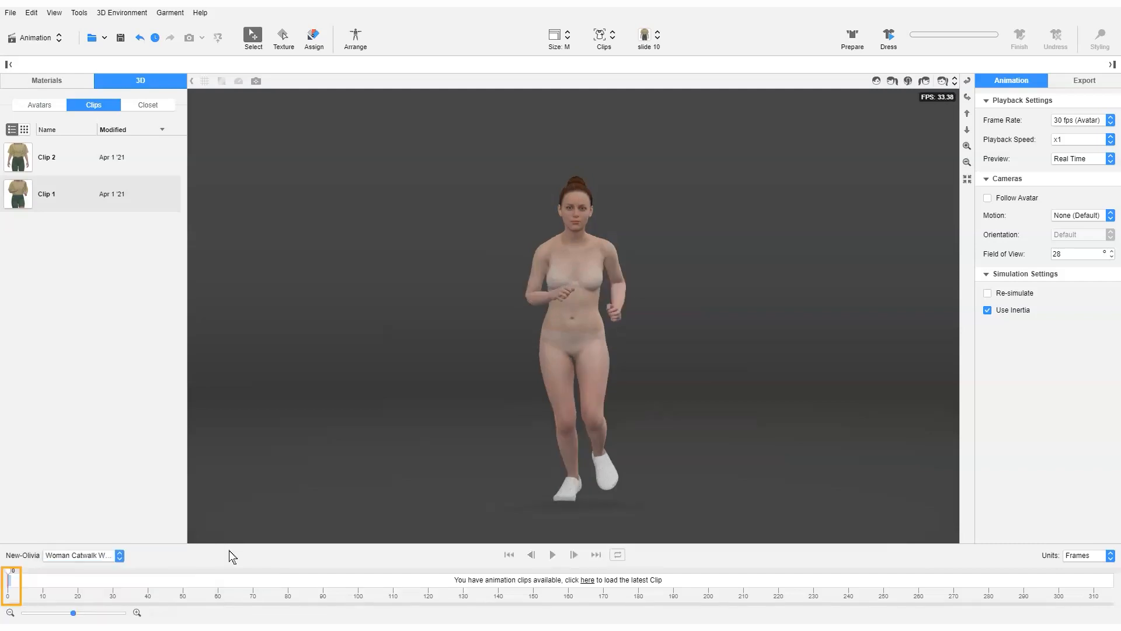
{"action": "left_click", "coordinate": [119, 555]}
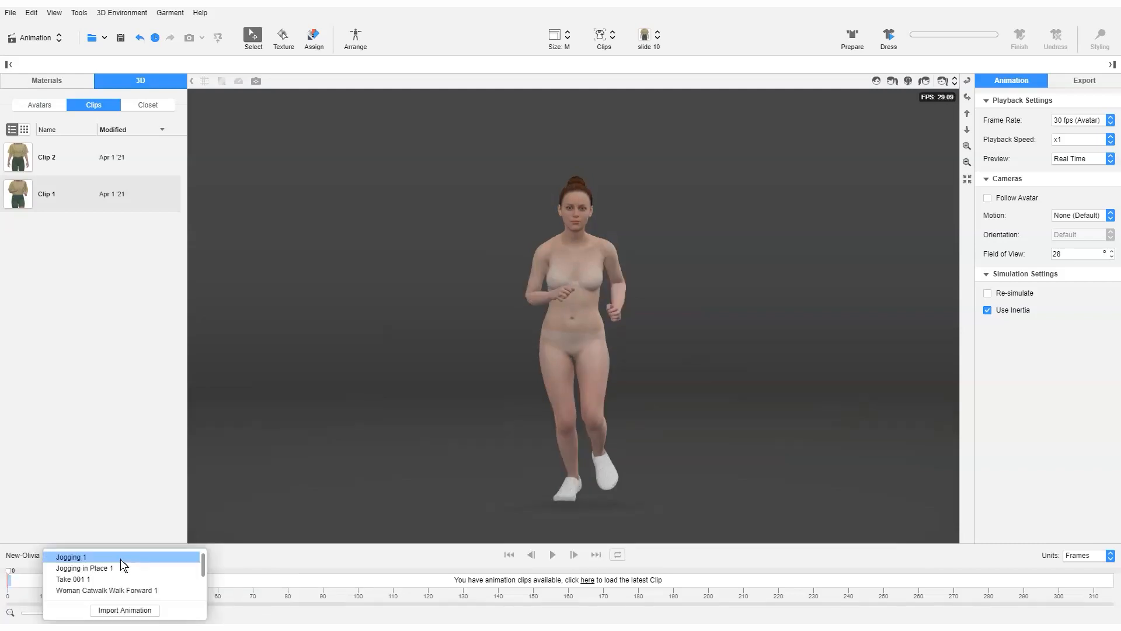
{"action": "left_click", "coordinate": [121, 560]}
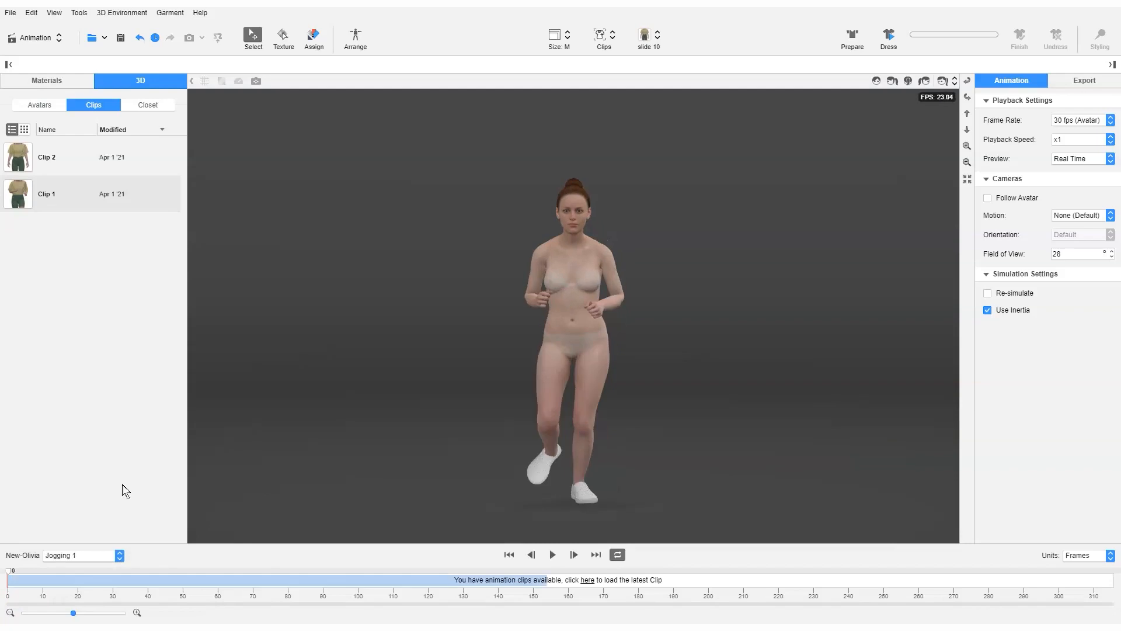
Load Clip 1 again onto the timeline and adjust the timeline's zoom level.
{"action": "left_click", "coordinate": [85, 199]}
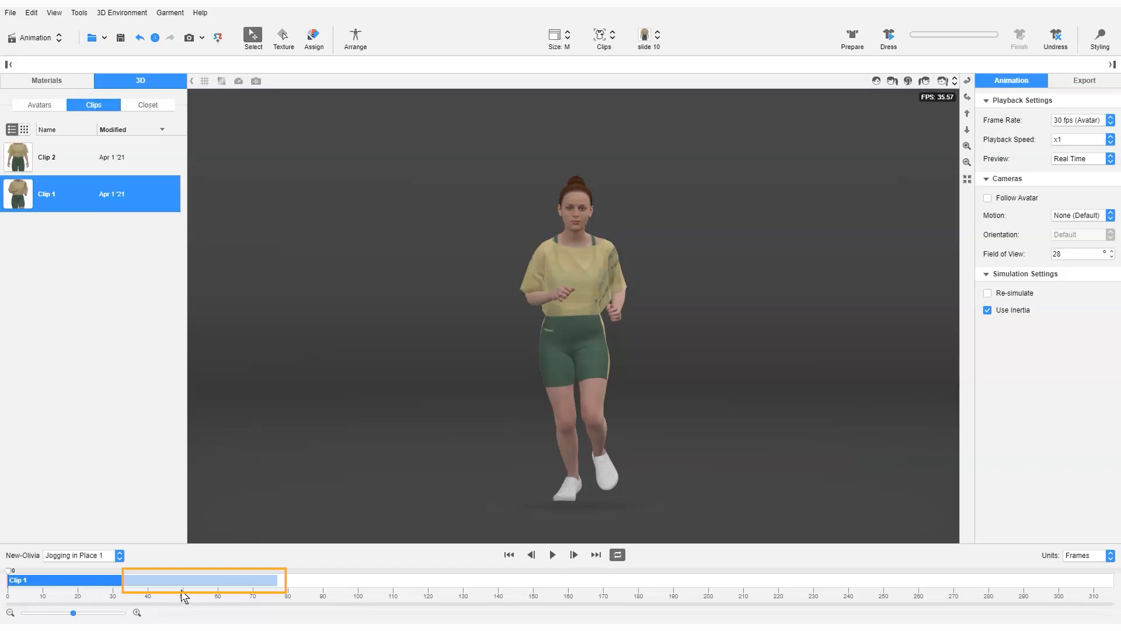
{"action": "left_click", "coordinate": [87, 613]}
{"action": "left_click_drag", "start_coordinate": [94, 615], "coordinate": [80, 616]}
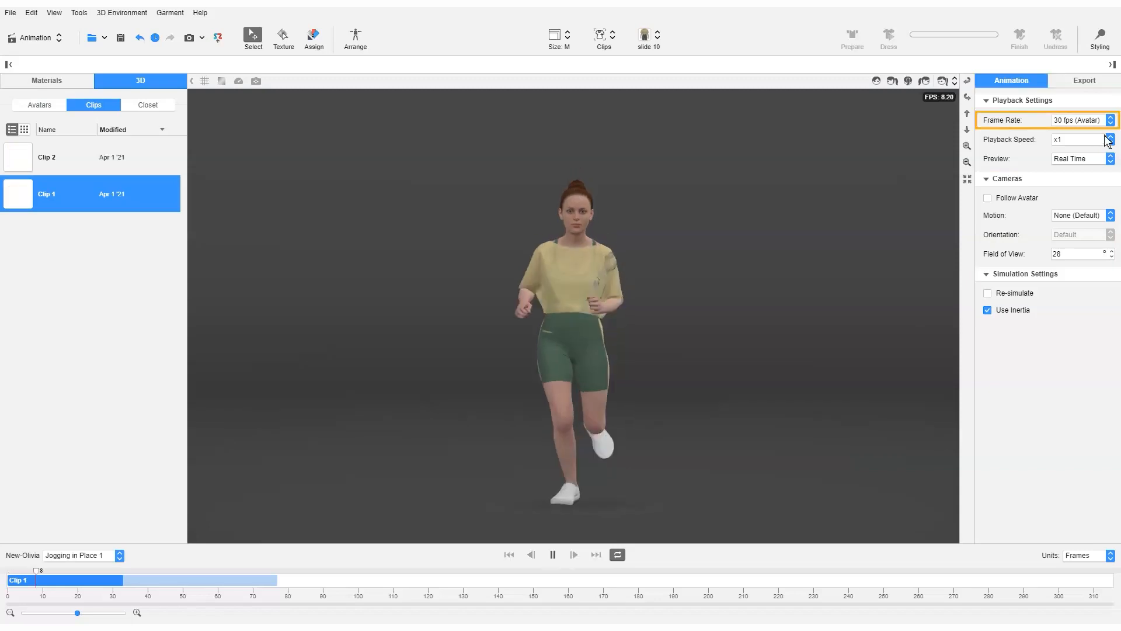
Set the clip's playback speed to x0.3.
{"action": "left_click", "coordinate": [1110, 140]}
{"action": "left_click", "coordinate": [1098, 166]}
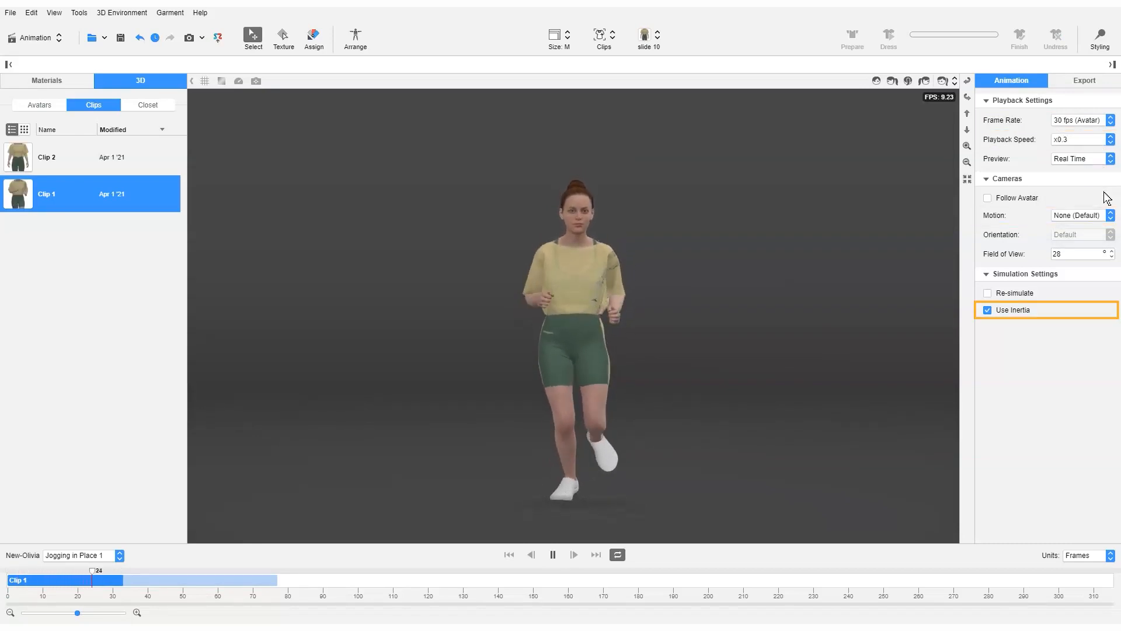
Examine the animation export settings for both rendered media and 3D output.
{"action": "left_click", "coordinate": [1101, 83]}
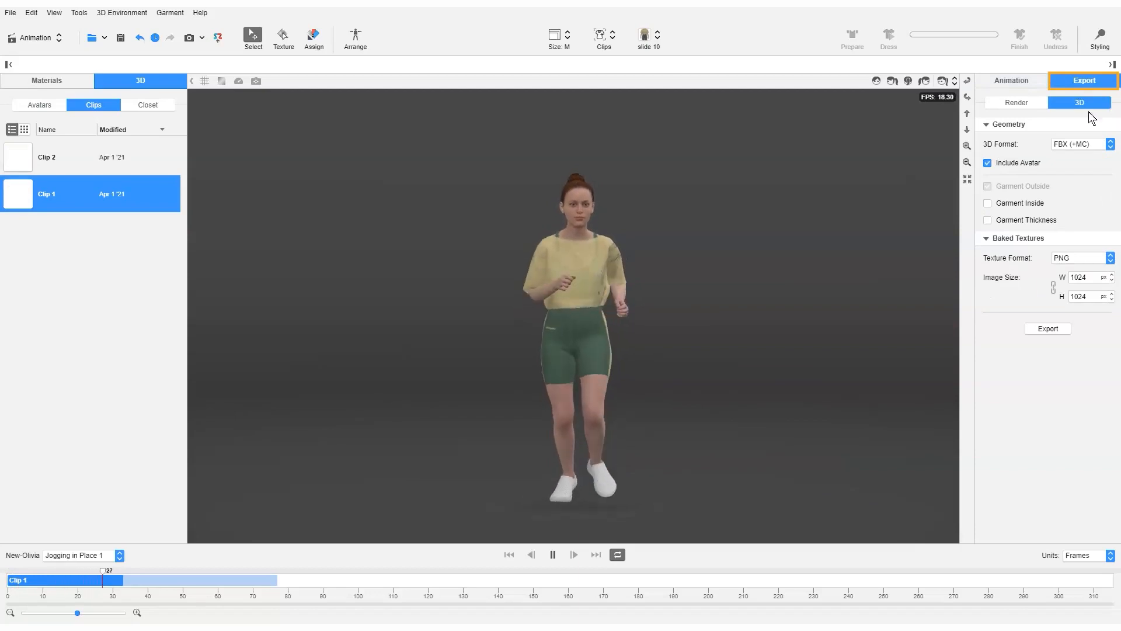
{"action": "left_click", "coordinate": [1032, 105]}
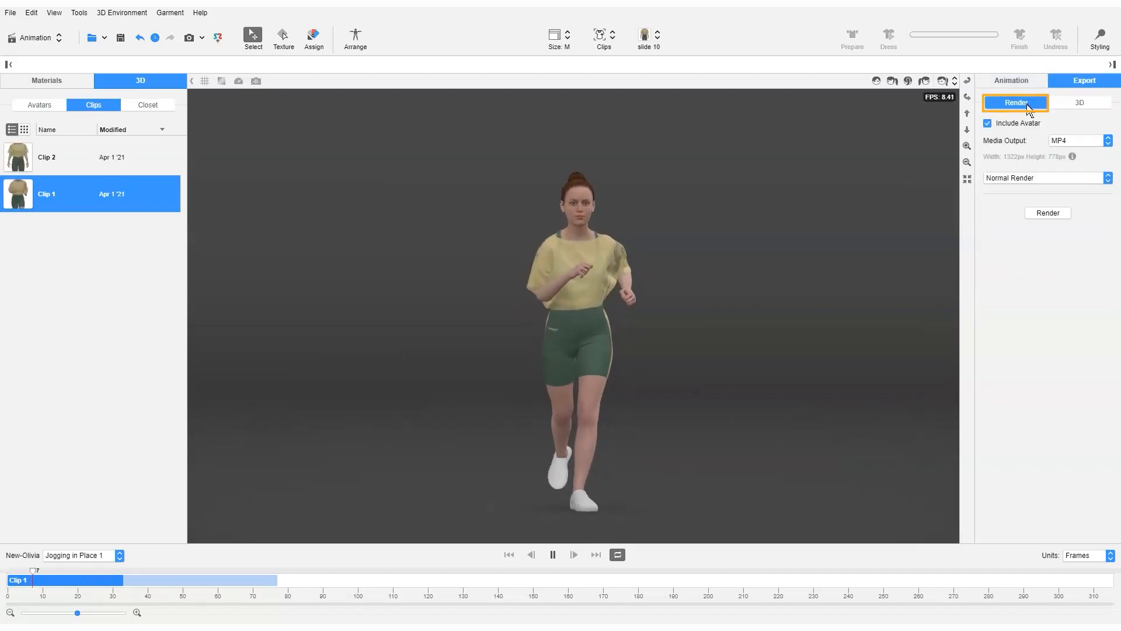
{"action": "left_click", "coordinate": [1080, 108]}
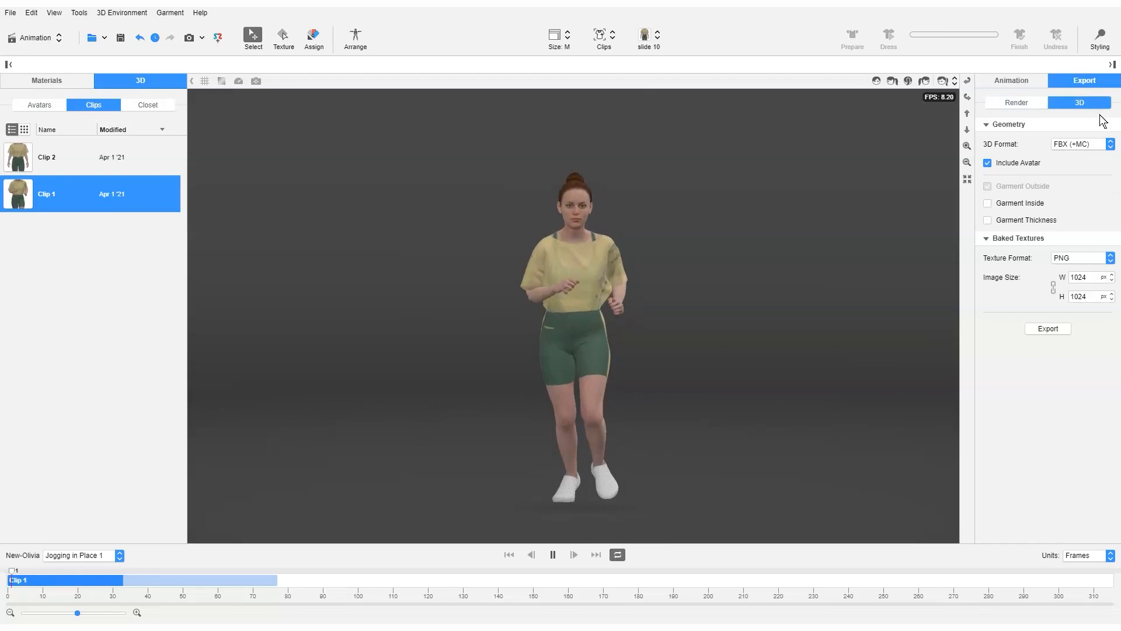